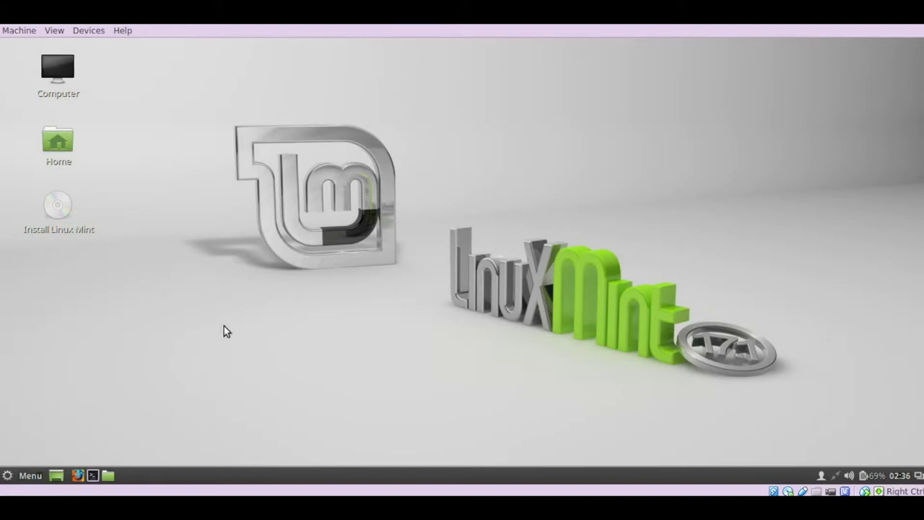
Launch the Linux Mint installer, keep English, and continue past the Welcome and Preparing pages
left_click(58, 212)
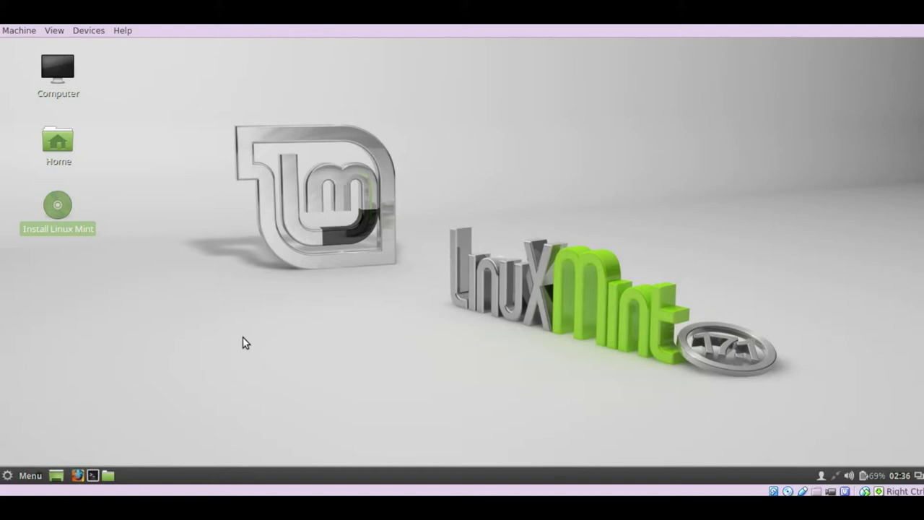
key("Return")
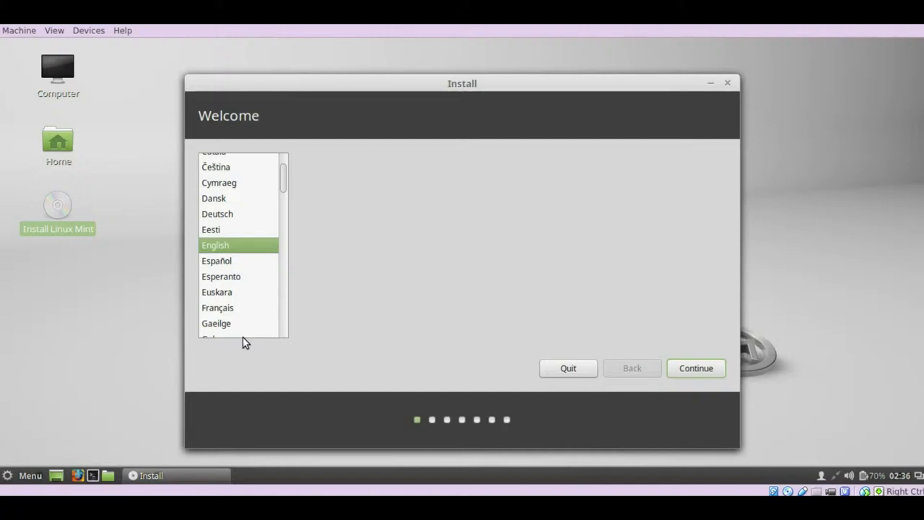
left_click(680, 370)
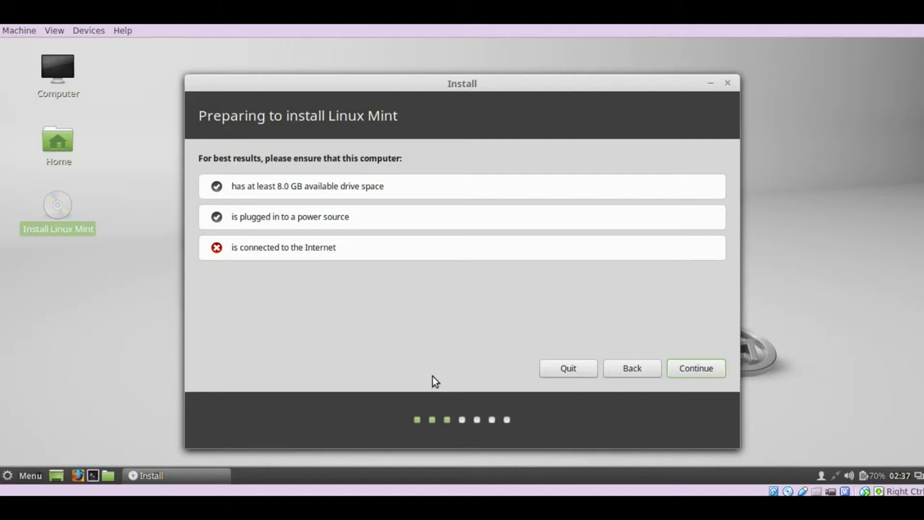
left_click(684, 374)
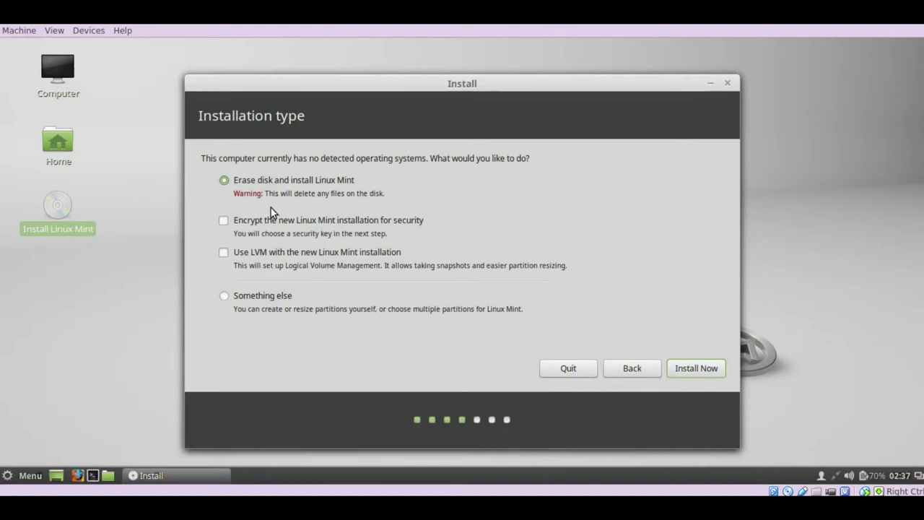
Choose Something else, keep /dev/sda as boot loader device, and give it a new empty partition table
left_click(241, 298)
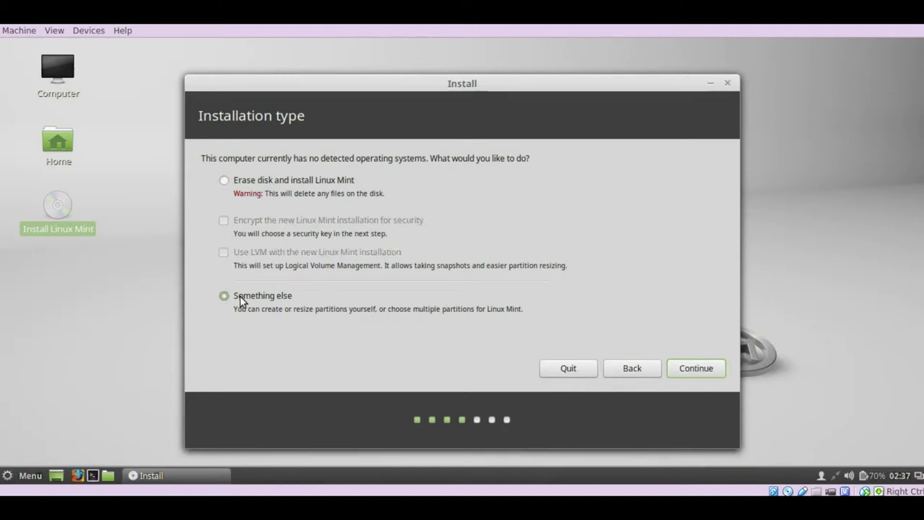
left_click(719, 370)
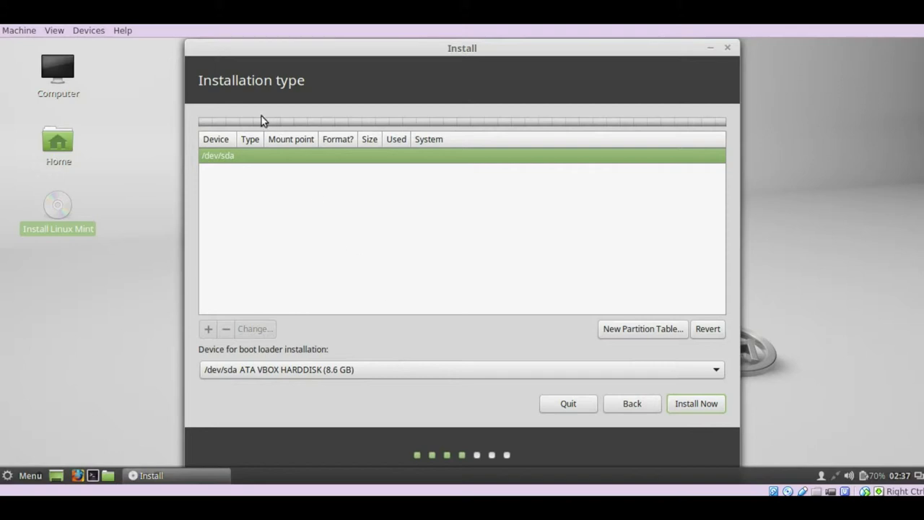
left_click(307, 371)
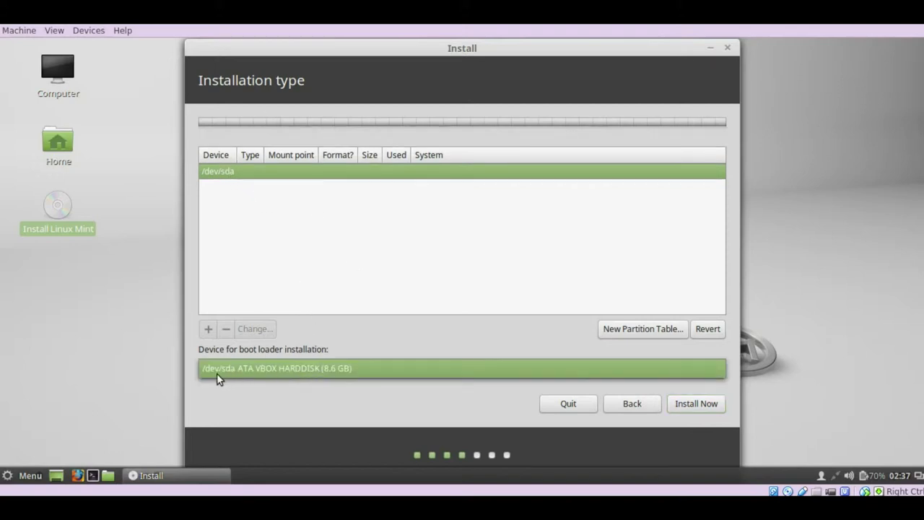
left_click(386, 373)
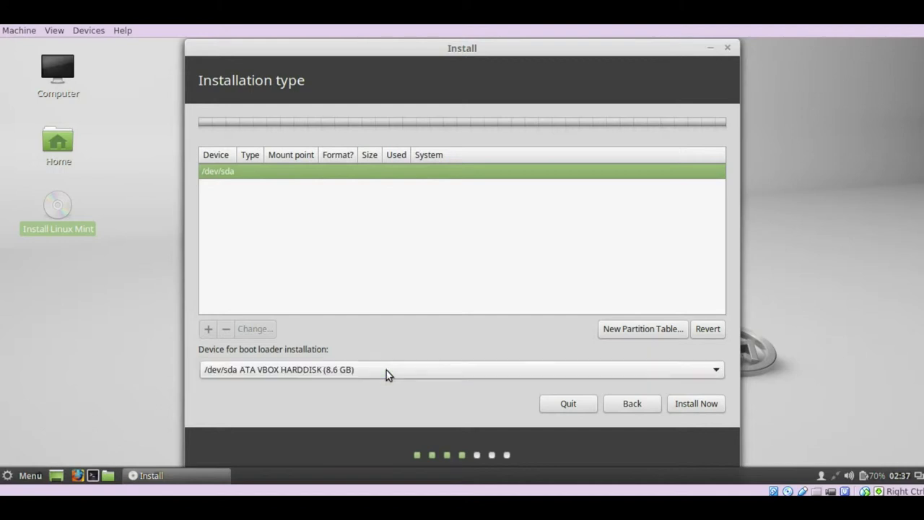
left_click(628, 330)
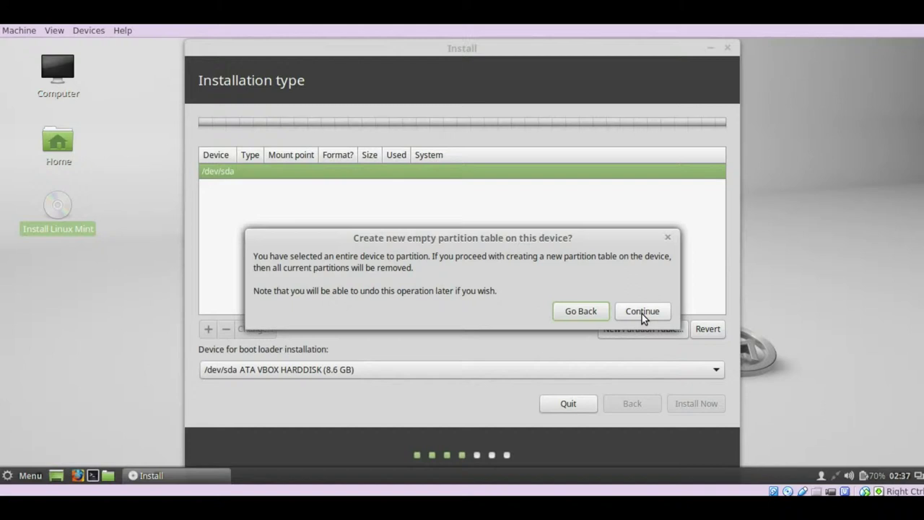
left_click(642, 312)
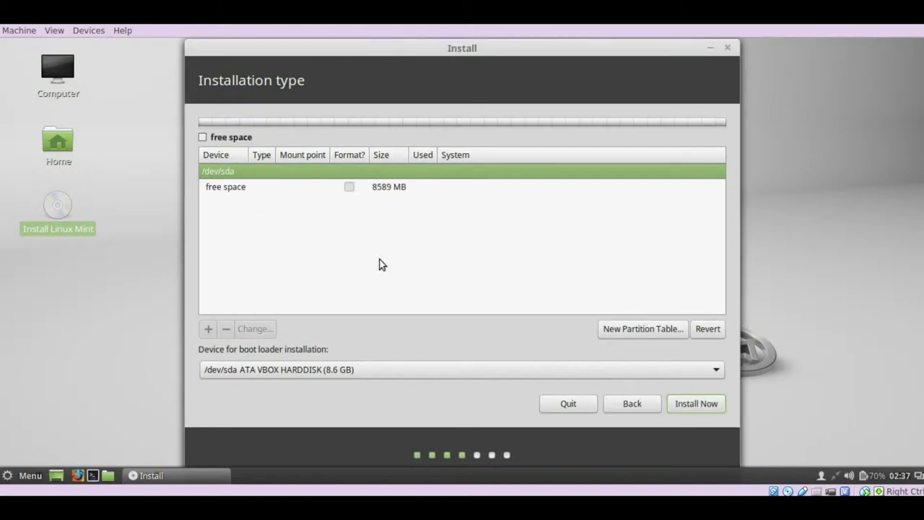
Set up an 8000 MB ext4 partition mounted at / in the /dev/sda free space
left_click(265, 191)
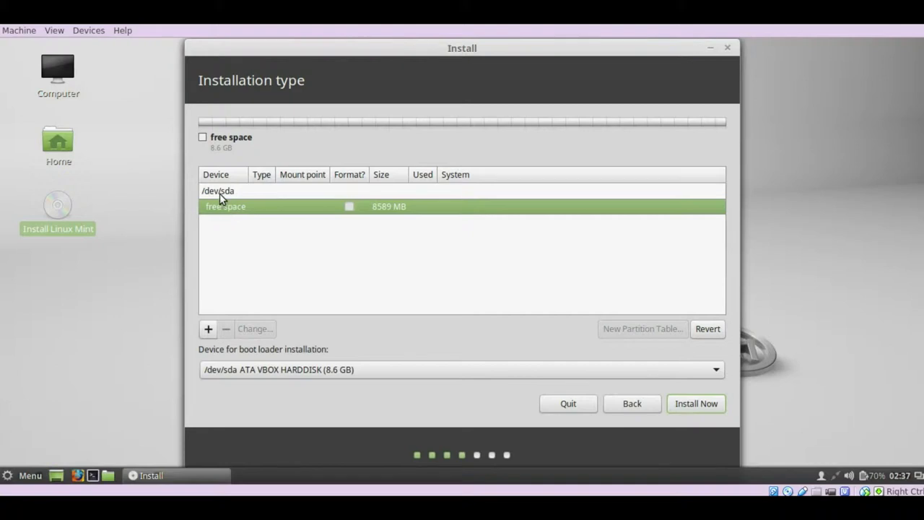
left_click(207, 329)
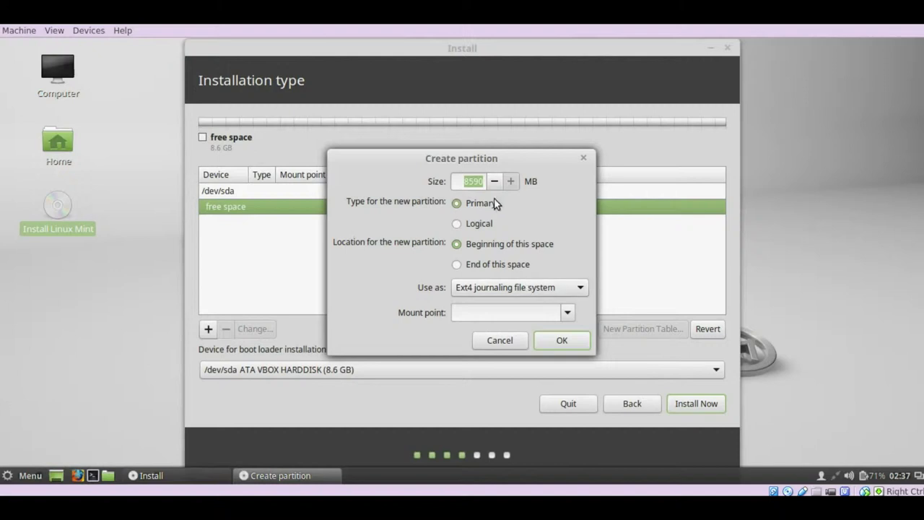
type("8000")
left_click(570, 314)
left_click(541, 306)
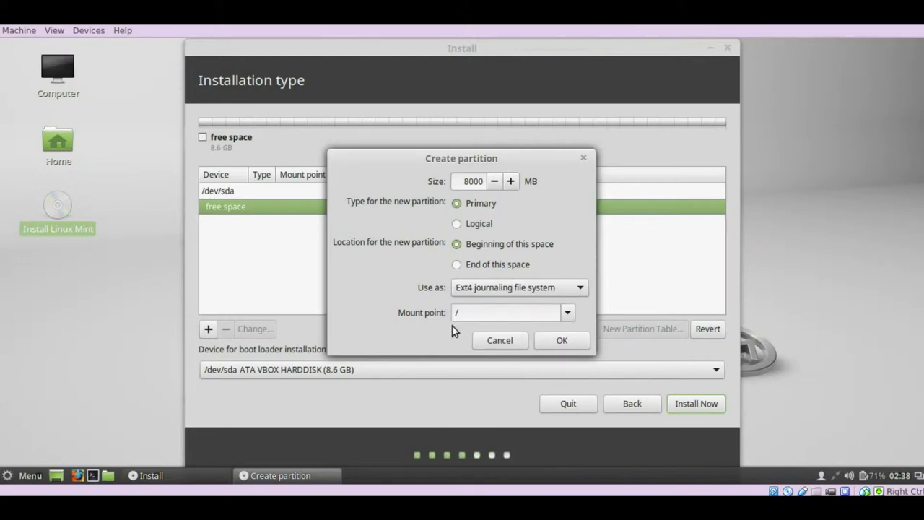
Confirm creation of the 8000 MB root partition
left_click(559, 340)
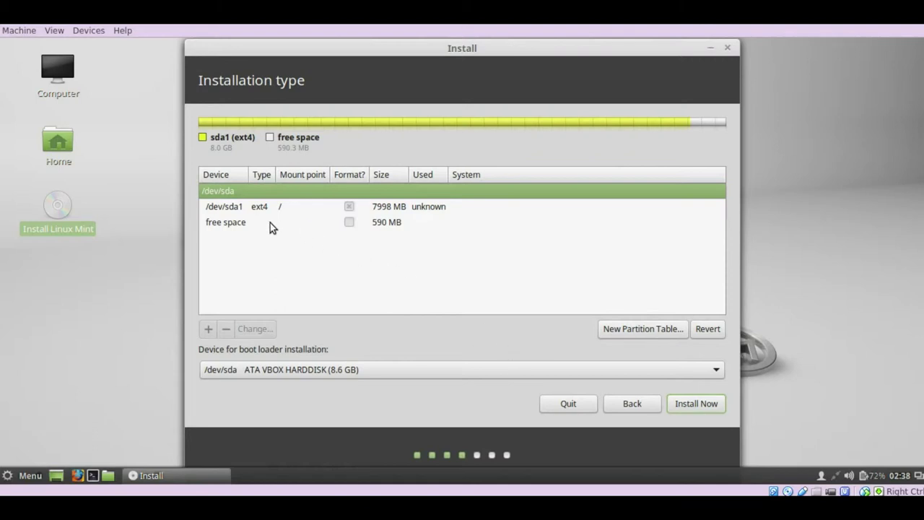
Turn the remaining 590 MB free space into a swap partition, then reselect /dev/sda1
left_click(232, 225)
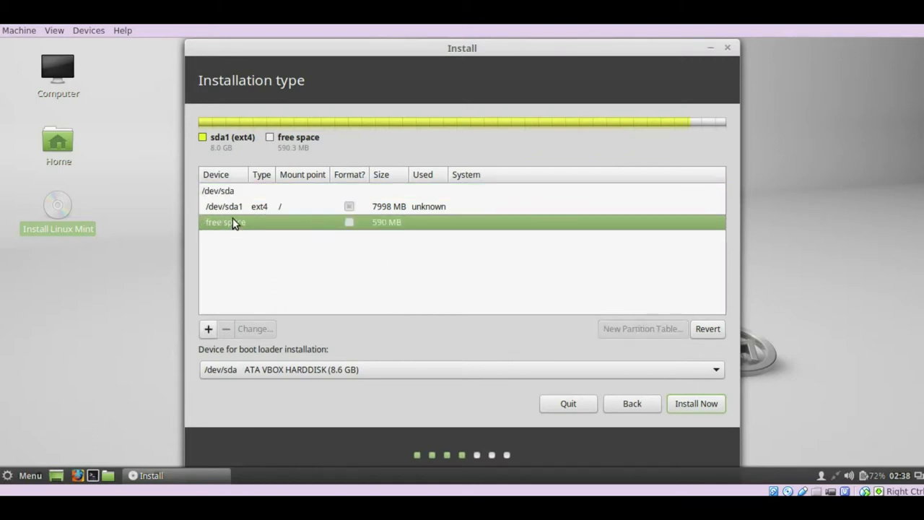
left_click(221, 207)
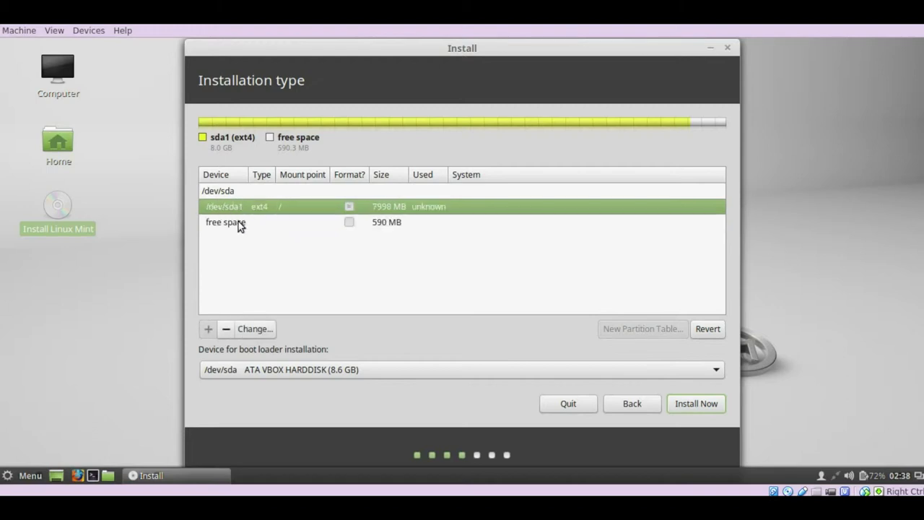
left_click(240, 226)
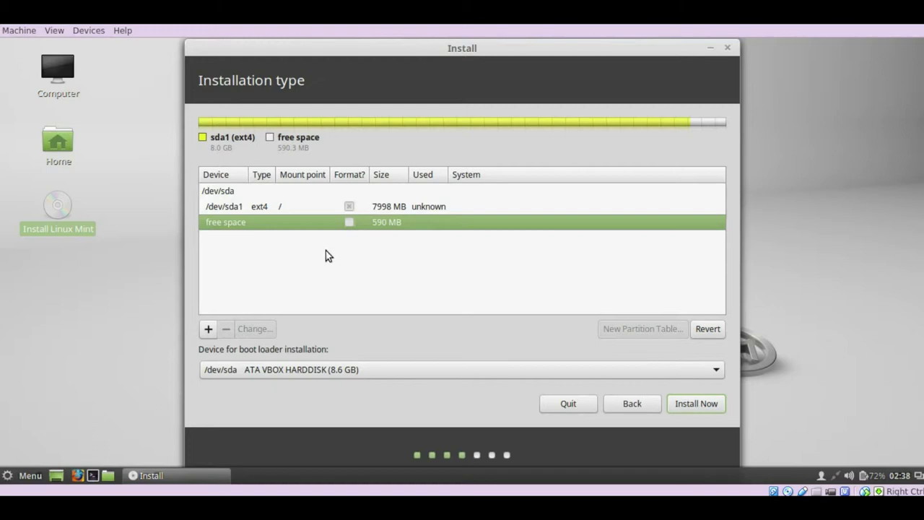
left_click(208, 329)
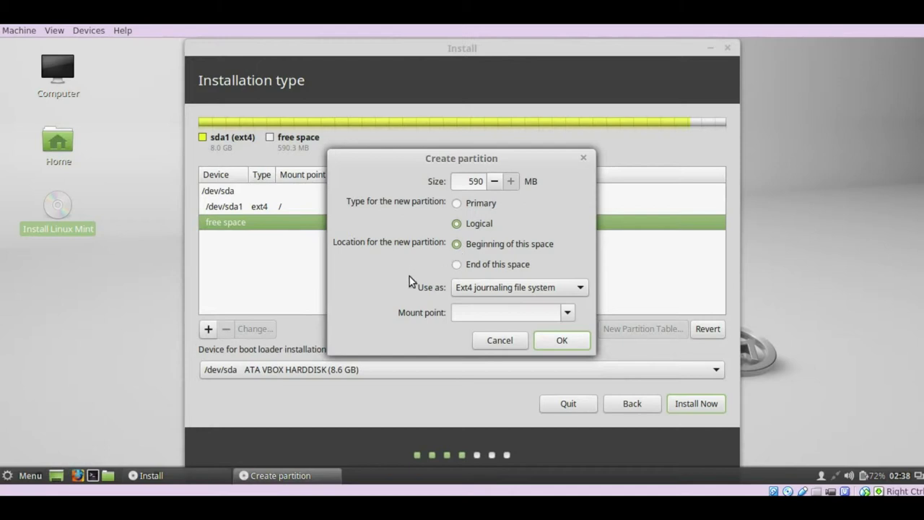
left_click(580, 289)
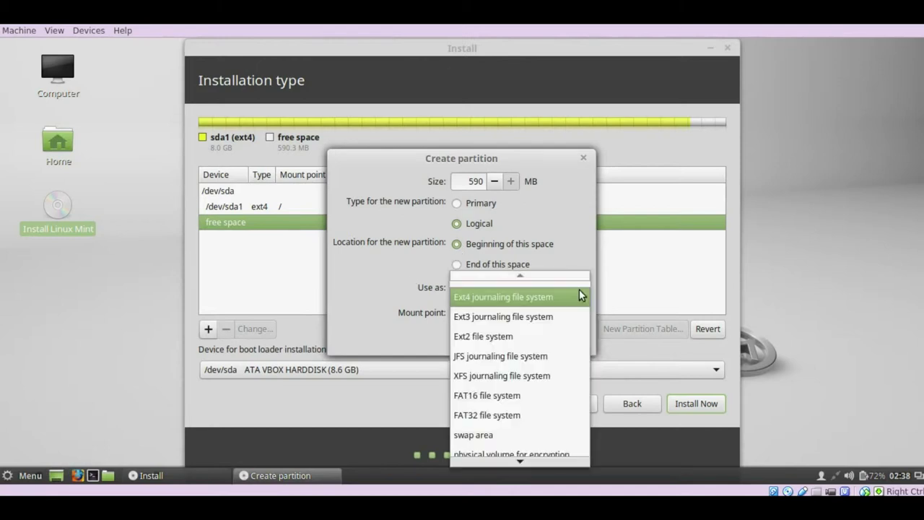
left_click(481, 436)
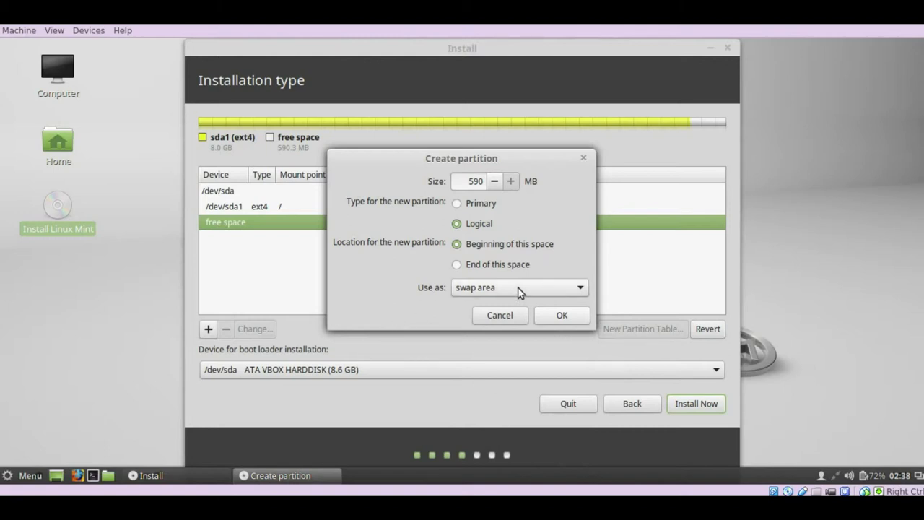
left_click(561, 317)
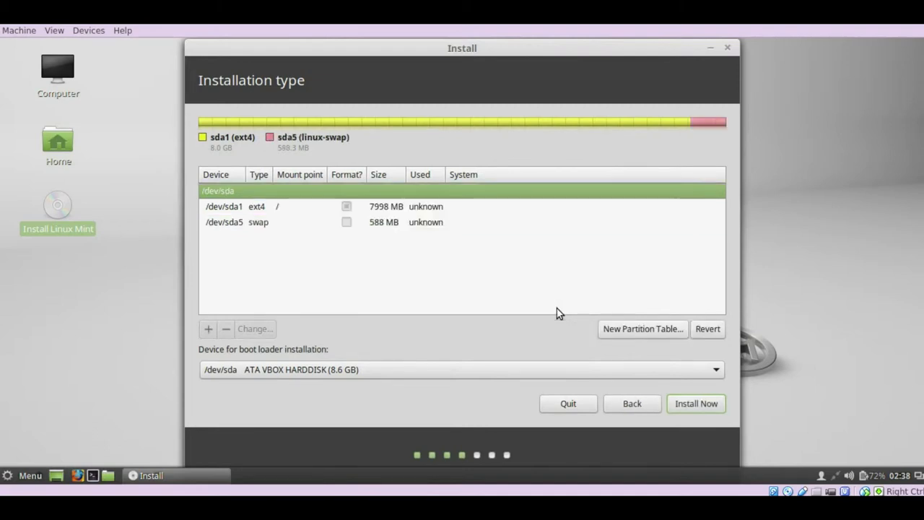
left_click(307, 223)
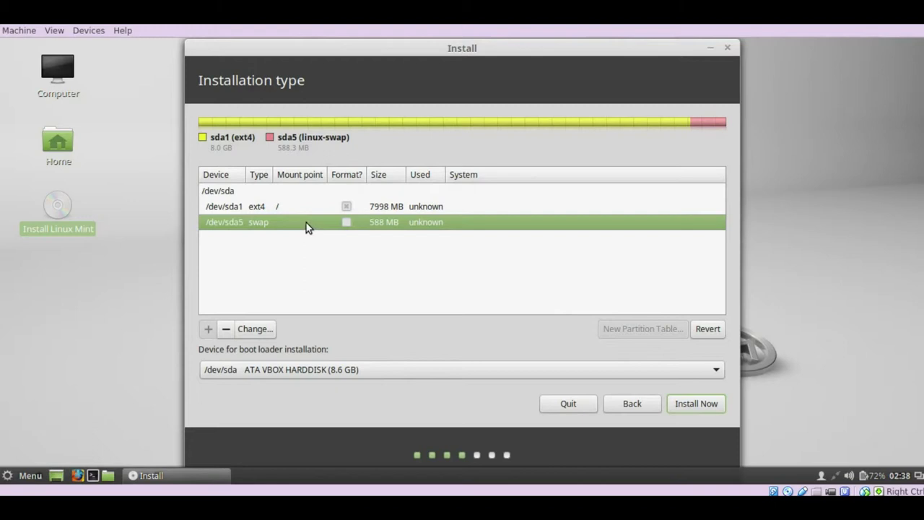
left_click(257, 209)
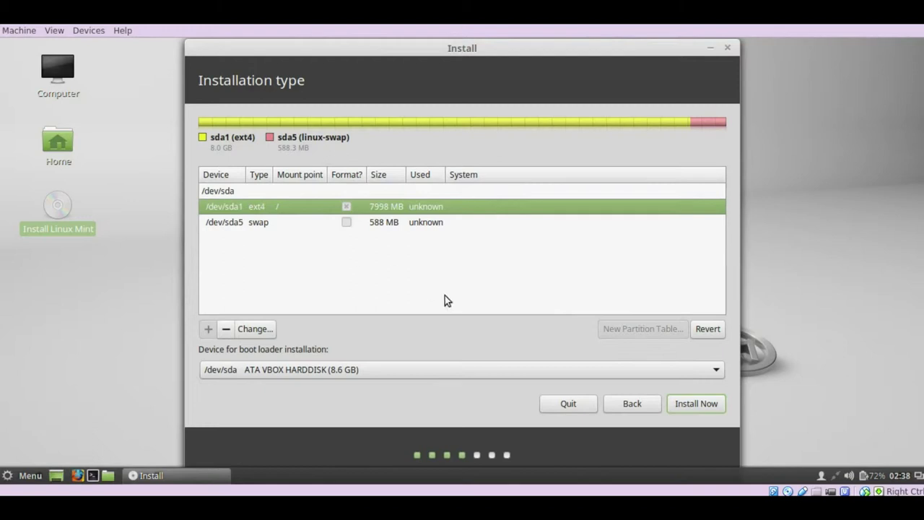
Start Install Now and confirm writing the ext4 and swap partitions to disk
left_click(689, 405)
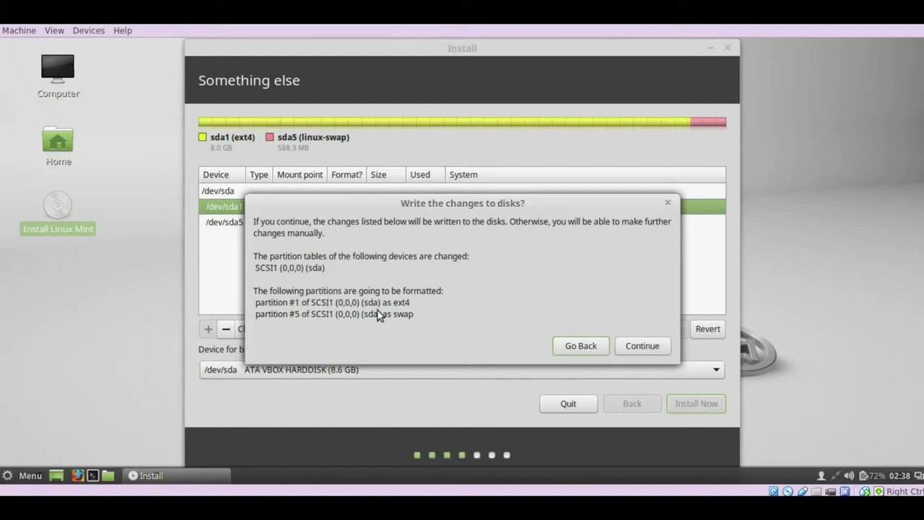
left_click(654, 346)
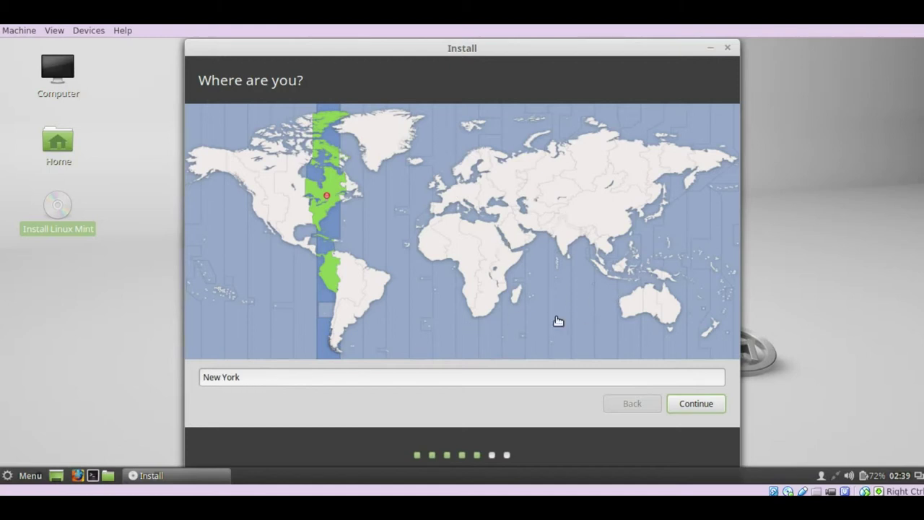
Set the time zone to Jakarta and accept the English (US) keyboard layout
left_click(612, 277)
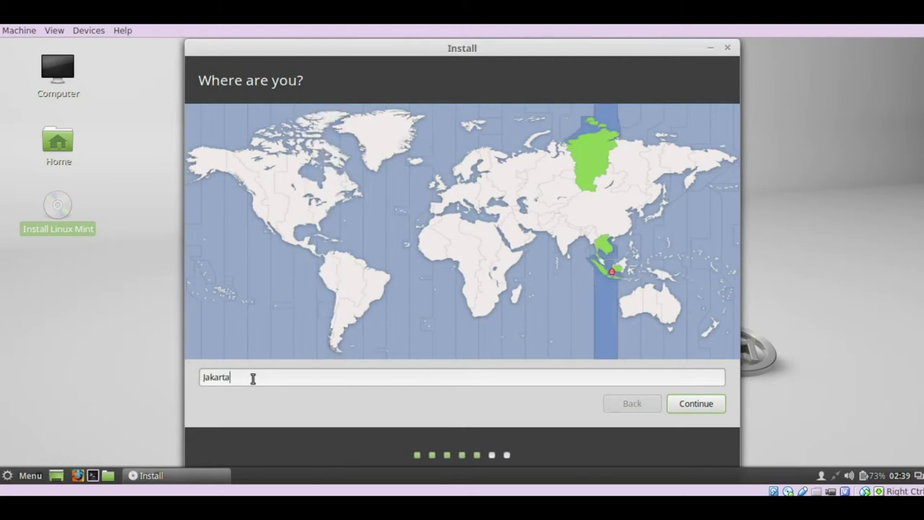
double_click(215, 380)
left_click(315, 376)
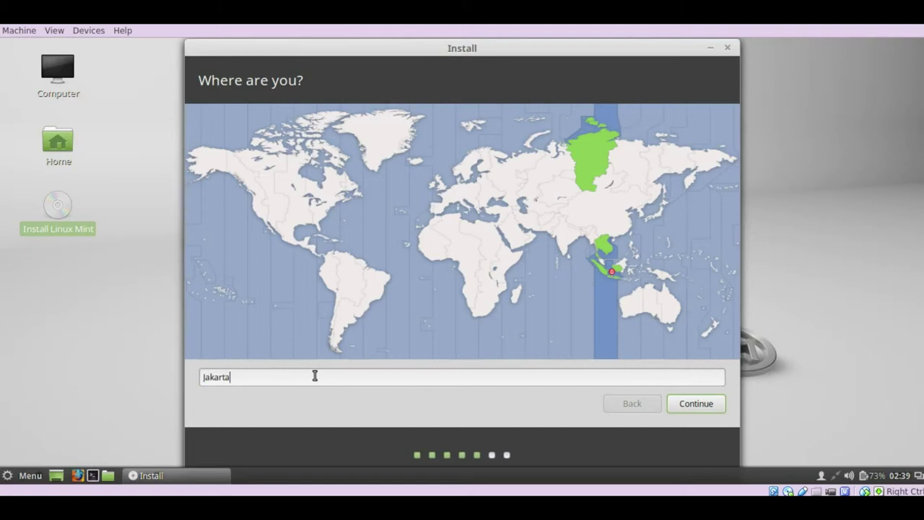
left_click(688, 403)
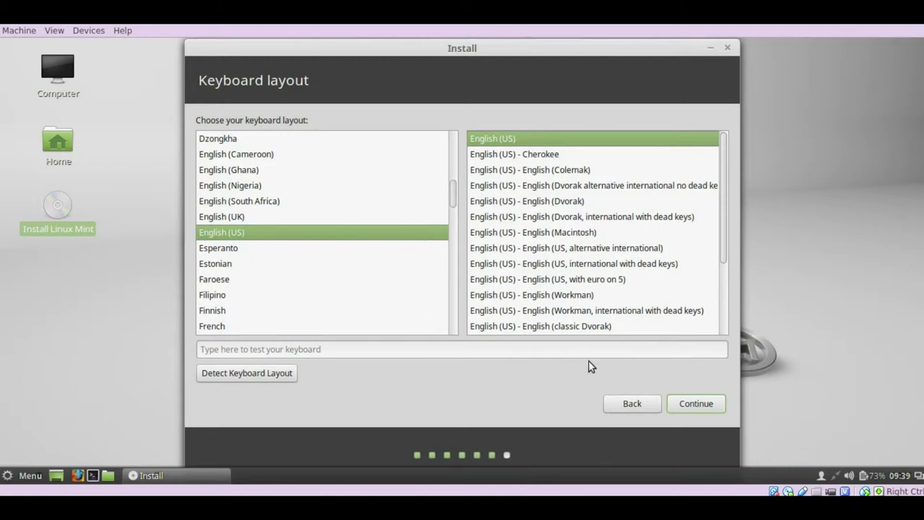
left_click(695, 405)
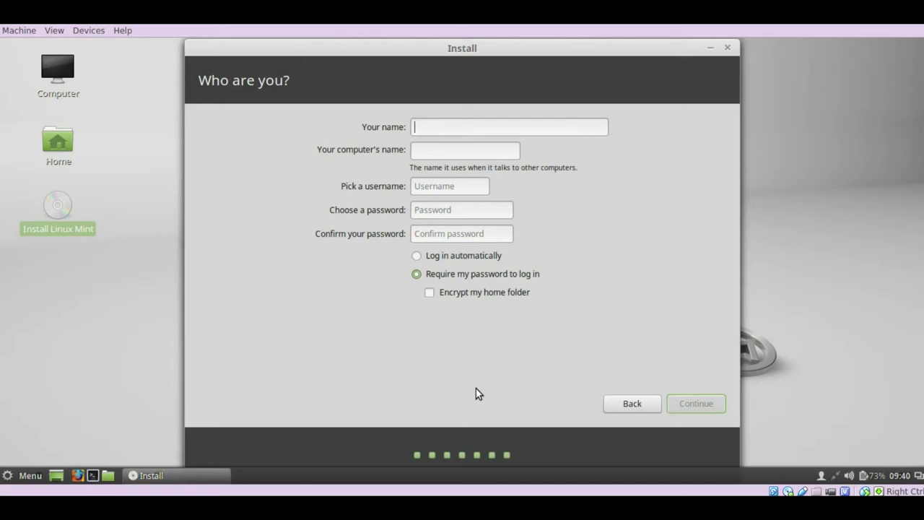
Enter the account holder's name and change the computer name to kharisma
type("STMIK")
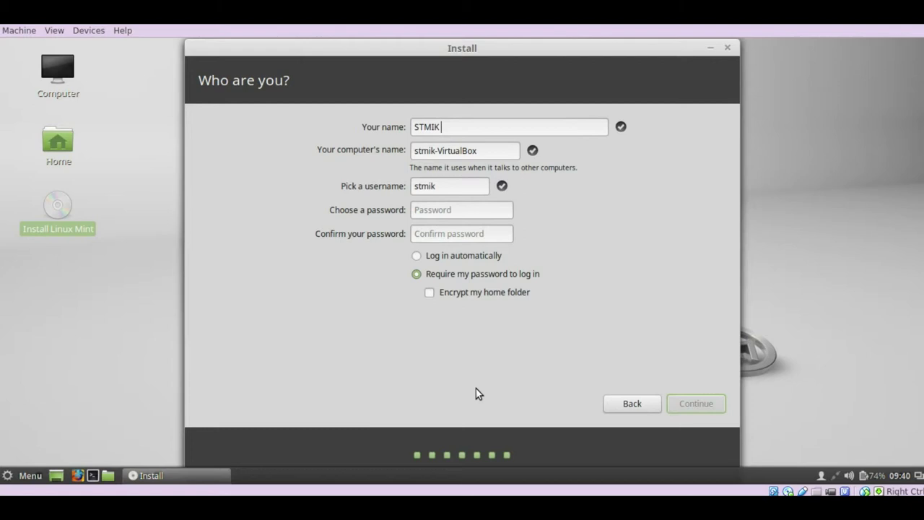
type(" Kharisma Karawang")
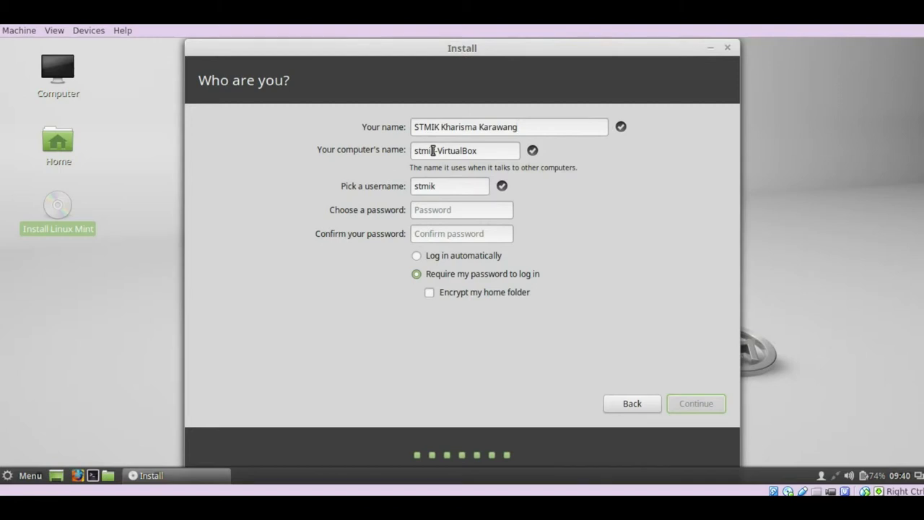
triple_click(467, 150)
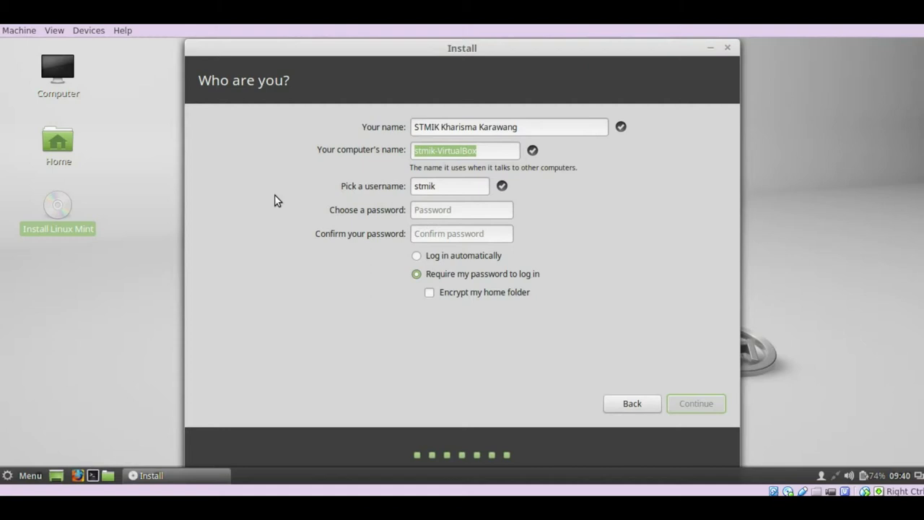
type("kharisma")
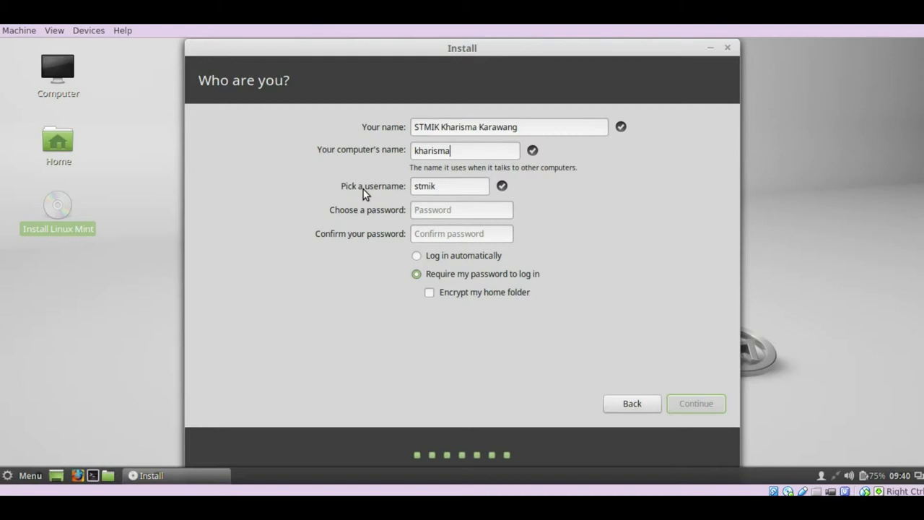
Enter the account password and confirm it with the same value
left_click(432, 210)
type("12345678")
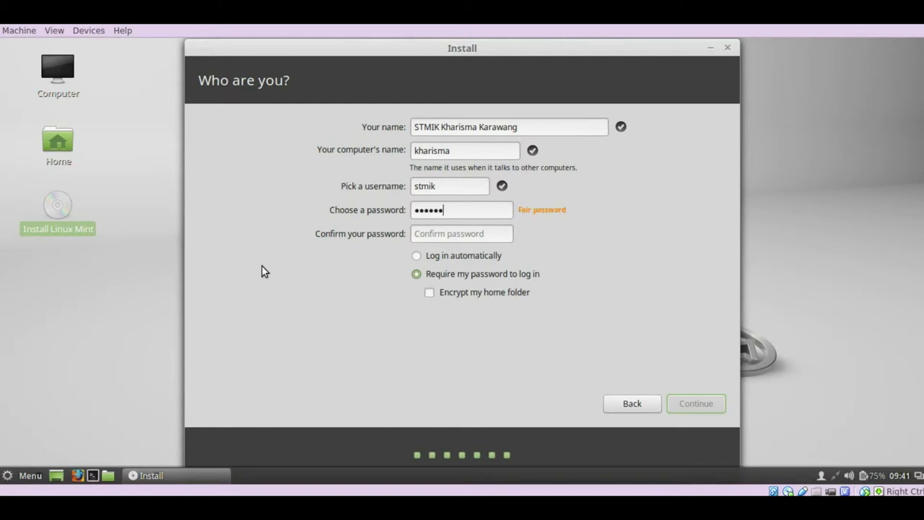
type("9012")
left_click(467, 234)
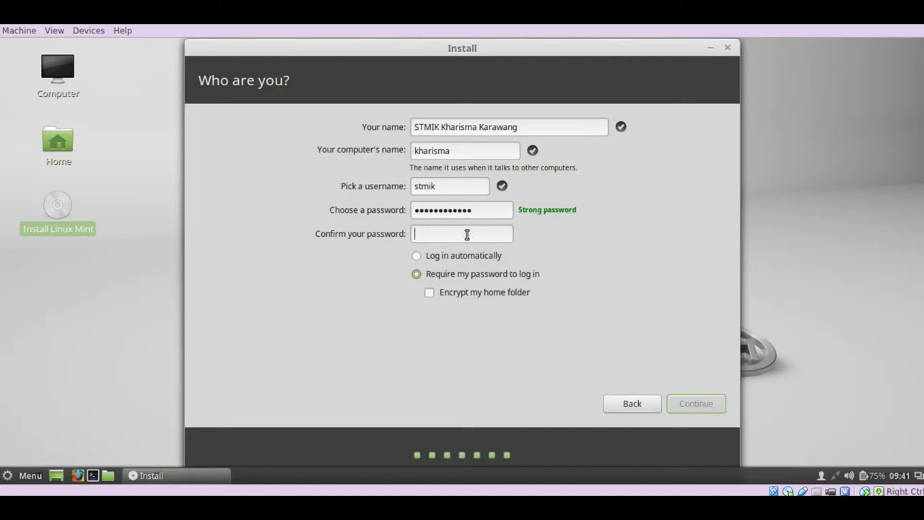
type("••••••••••••")
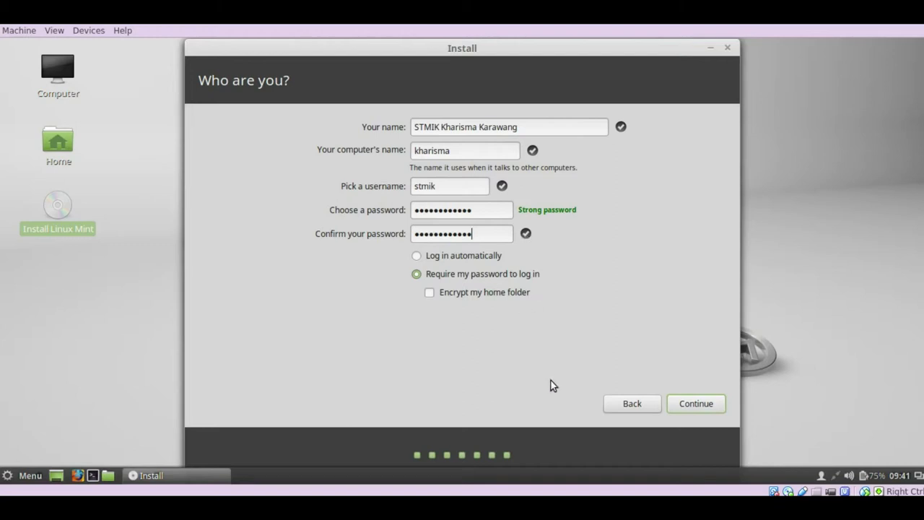
Accept the Who are you? details and let the installer copy files
left_click(700, 404)
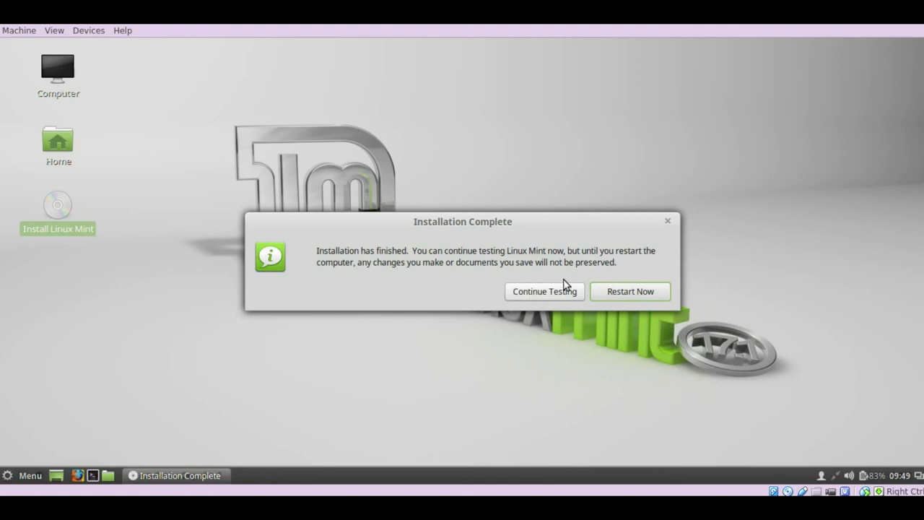
Choose Restart Now to reboot the VM into the installed Linux Mint
left_click(620, 290)
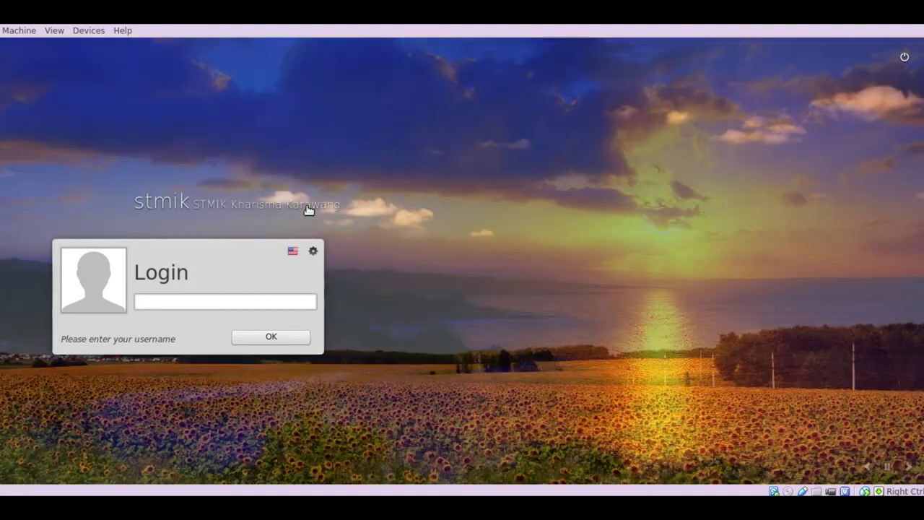
Log in at the login screen with the new account's username and password
type("stmik")
key("Return")
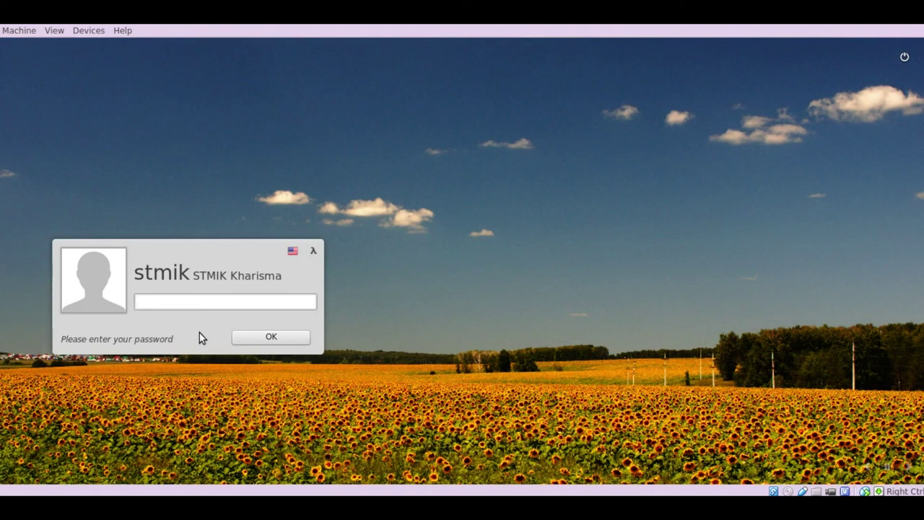
type("••••••••••••")
key("Return")
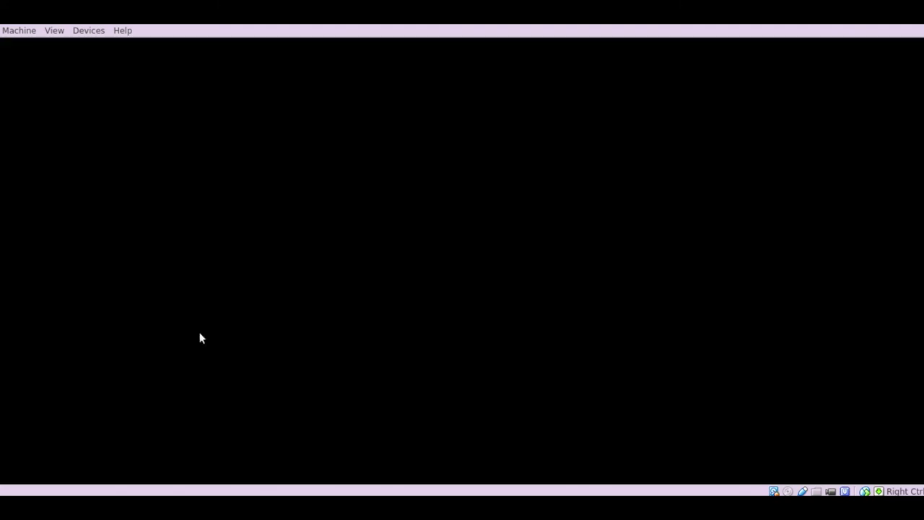